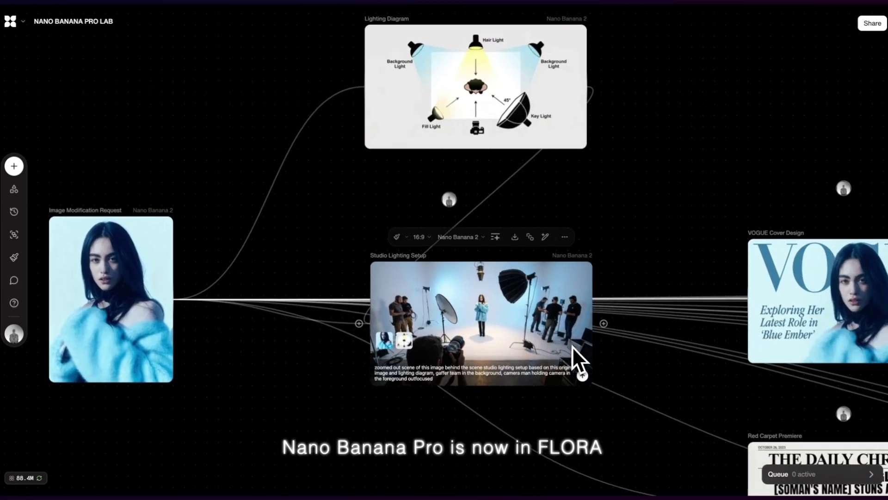
# Step: Look over the generated example images across the canvas, from the studio lighting setup to the Yerba Mate can
pyautogui.hscroll(10, 573, 346)
pyautogui.scroll(-4, 536, 309)
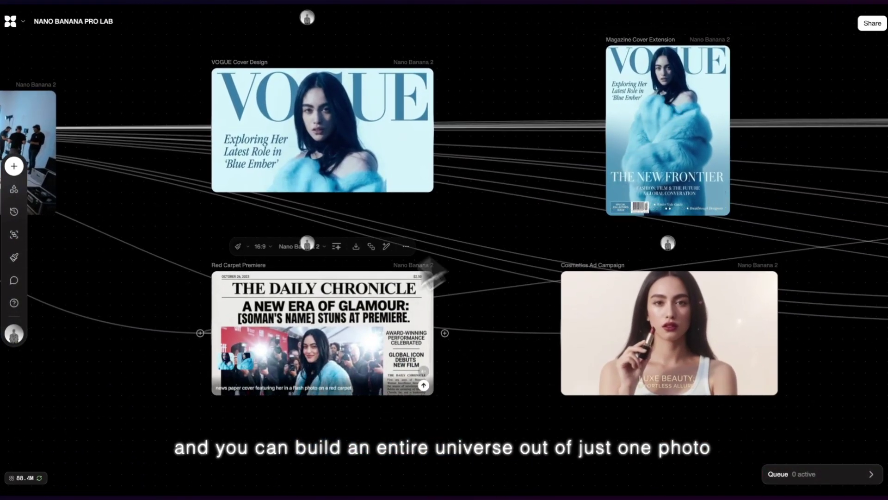
pyautogui.hscroll(13, 756, 340)
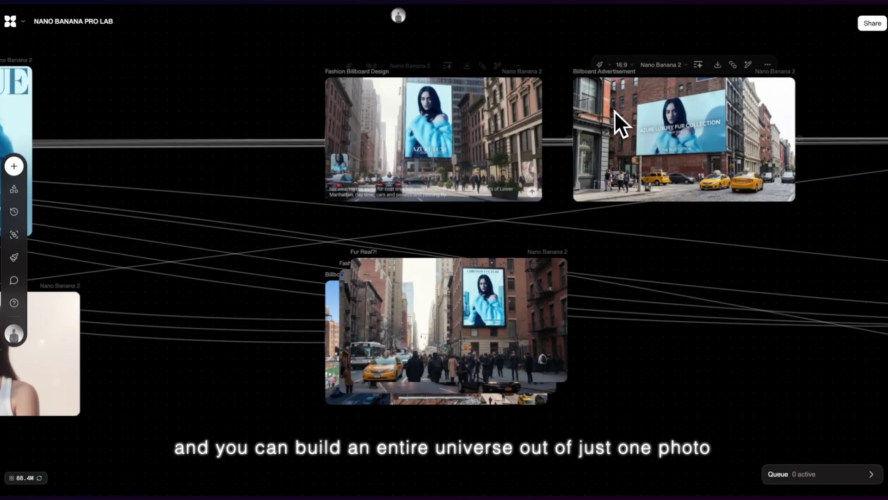
pyautogui.hscroll(20, 685, 134)
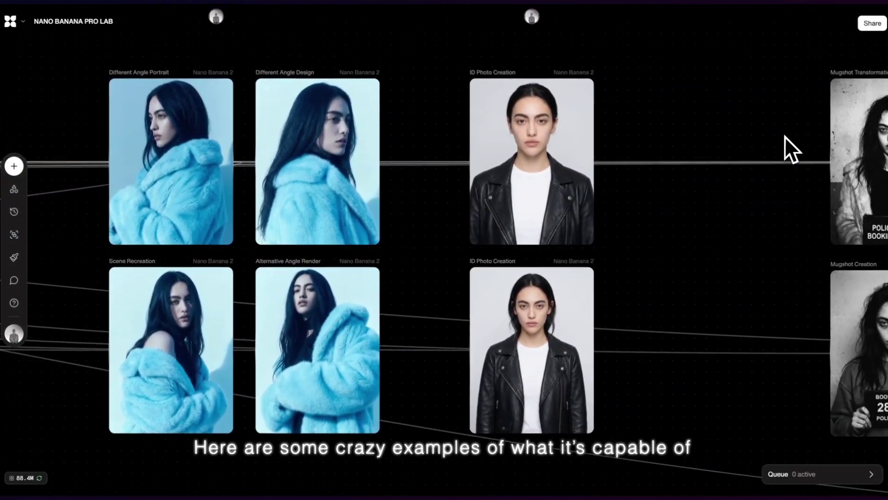
pyautogui.hscroll(20, 786, 137)
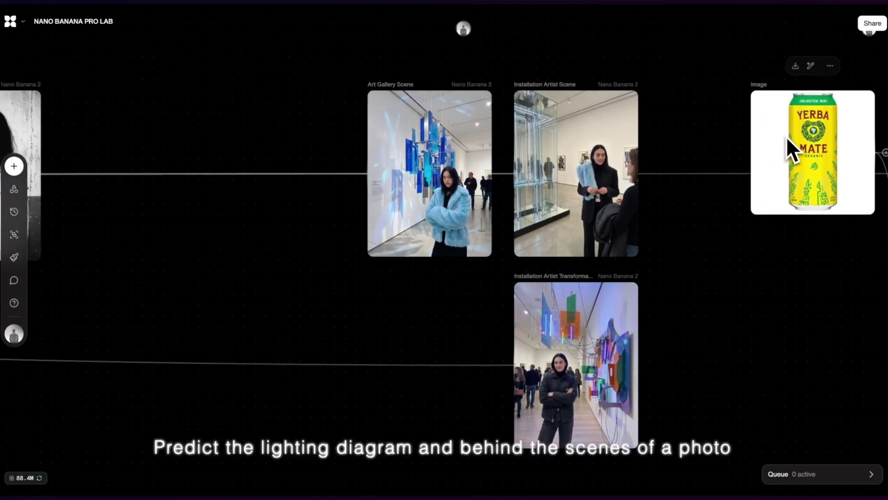
pyautogui.hscroll(15, 787, 136)
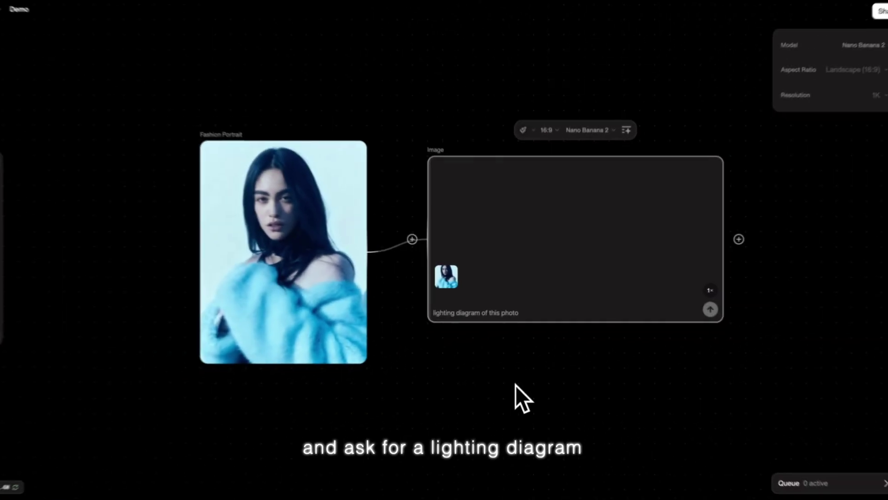
# Step: Generate the lighting diagram of the photo, and connect it with the fashion portrait to a new 16:9 image block
pyautogui.press('Return')
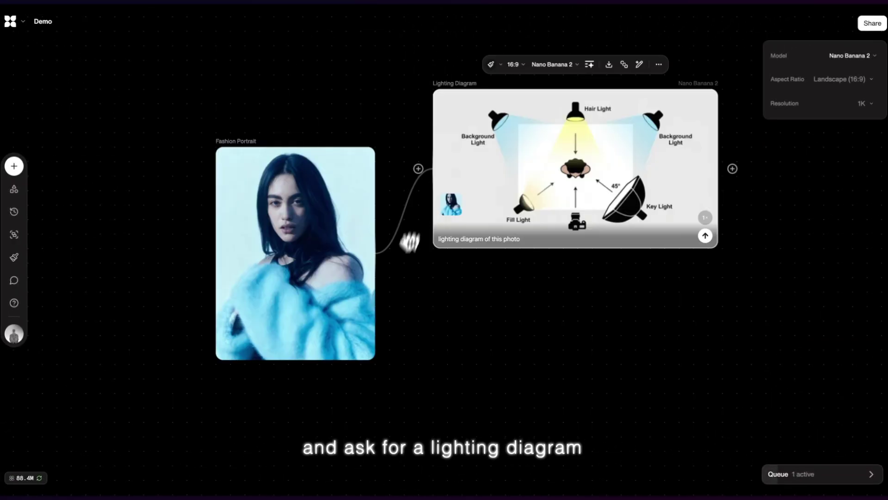
pyautogui.moveTo(407, 242); pyautogui.dragTo(385, 319)
pyautogui.click(424, 234)
pyautogui.click(437, 216)
pyautogui.click(460, 336)
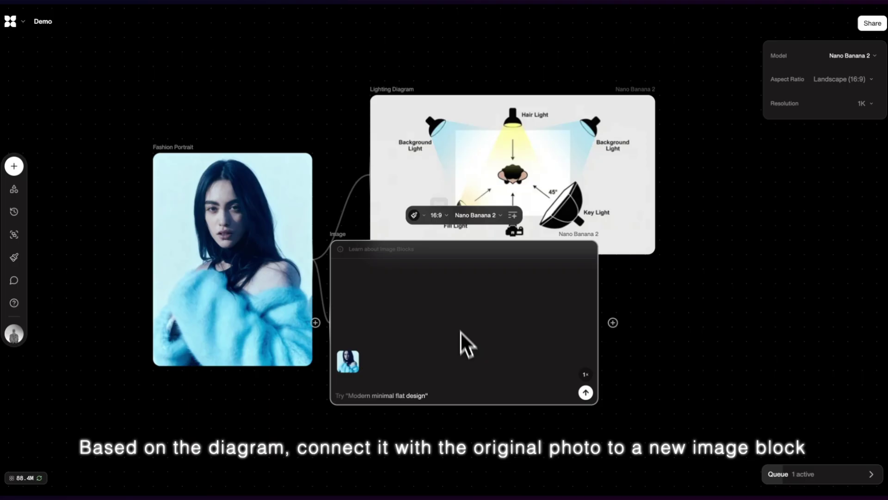
pyautogui.moveTo(657, 183); pyautogui.dragTo(519, 299)
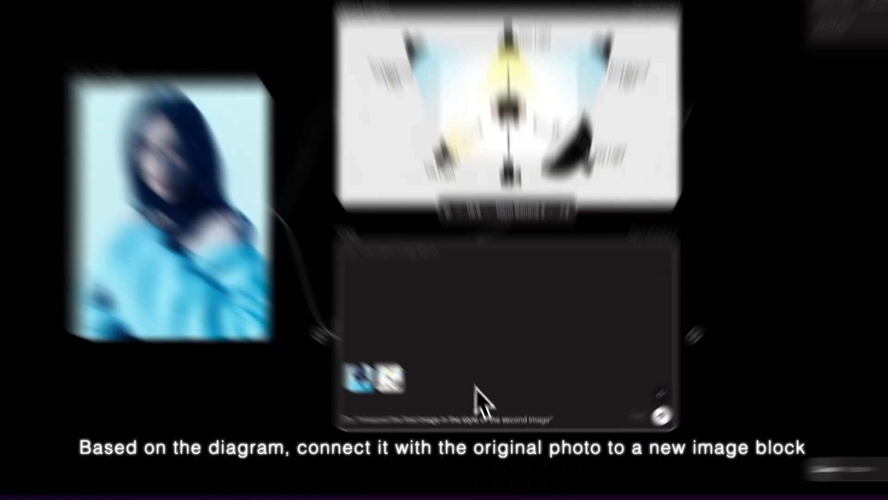
# Step: Describe a zoomed out behind-the-scene studio lighting setup based on both images, gaffer team in background, camera man holding camera in the foreground out focused
pyautogui.write('zoomed out ')
pyautogui.write('scene of this image behind the scen')
pyautogui.write('e studio lighting setup based on this ')
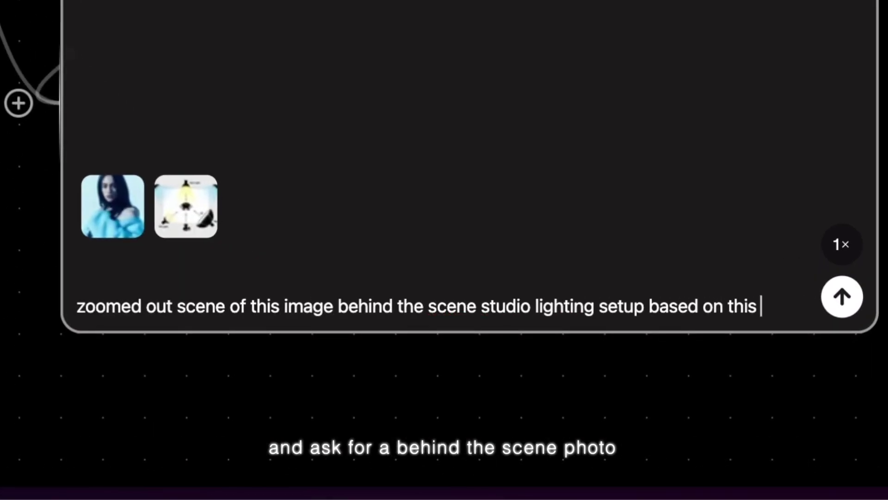
pyautogui.write('original image and lighting diagram, gaffer team in the background, camera man holding camera in the f')
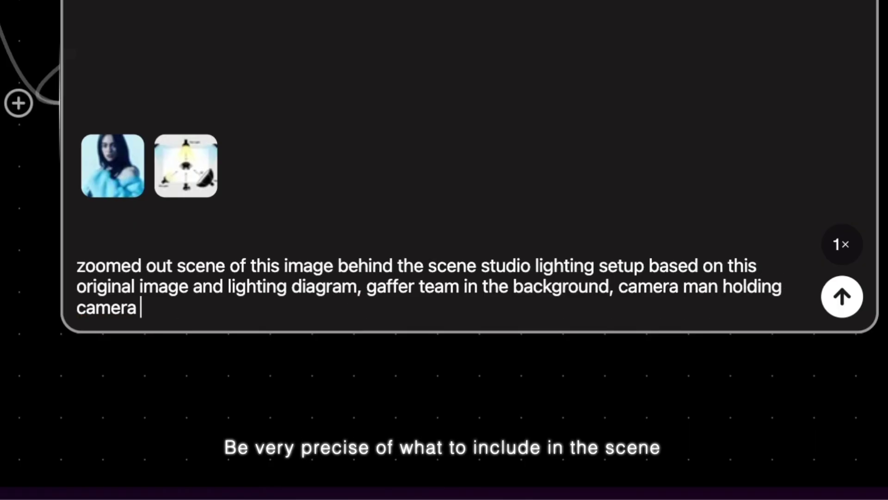
pyautogui.write('oreground out focused')
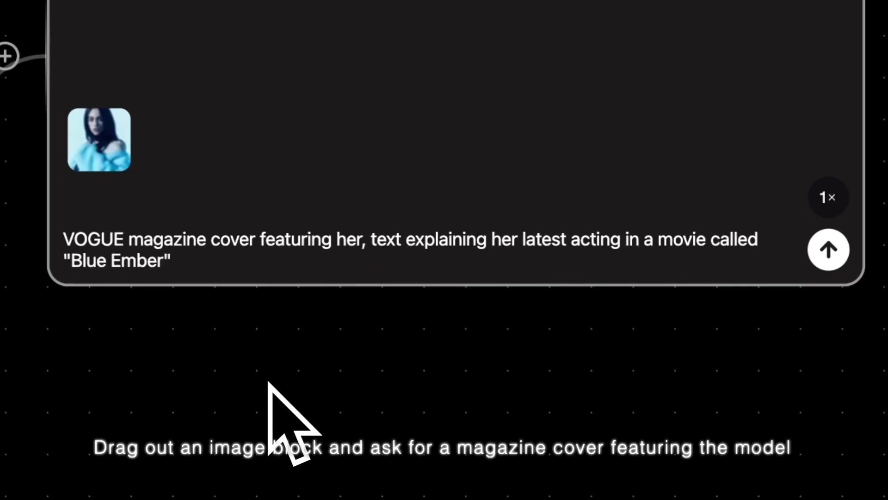
# Step: Generate a "VOGUE magazine cover featuring her, text explaining her latest acting in a movie called "Blue Ember""
pyautogui.write('Blue Ember"')
pyautogui.press('Return')
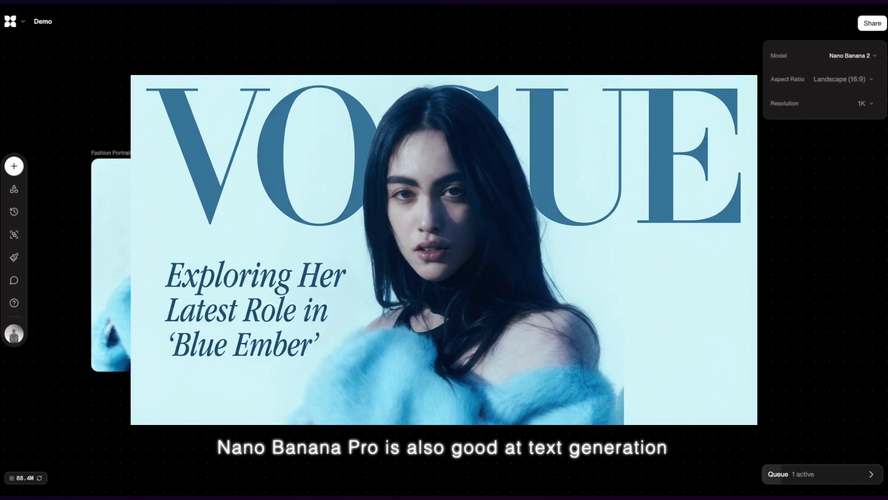
# Step: Connect a new image block to the VOGUE cover and change the block's aspect ratio from Auto
pyautogui.moveTo(608, 224); pyautogui.dragTo(640, 241)
pyautogui.click(674, 157)
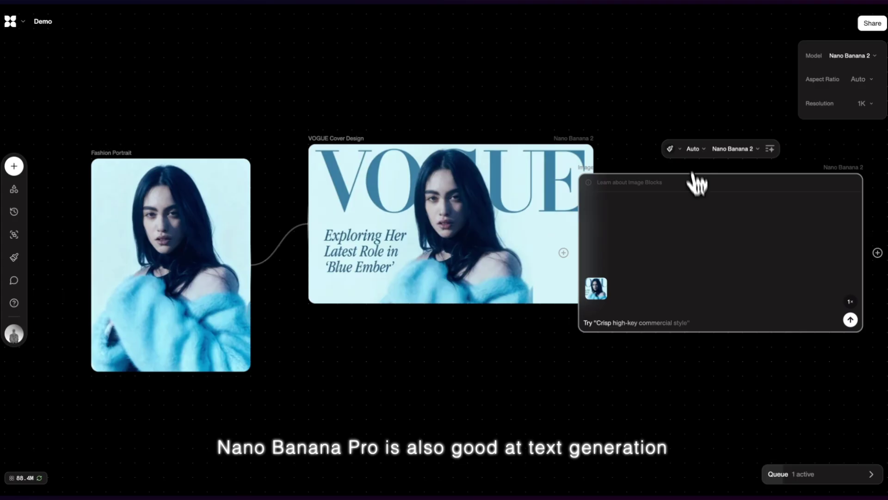
pyautogui.click(713, 149)
pyautogui.click(734, 380)
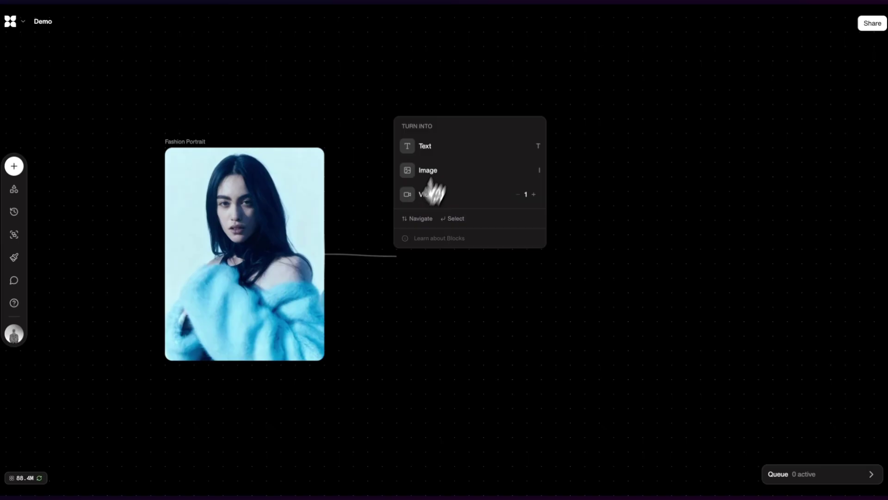
# Step: Turn the fashion portrait into a new image block prompted with "news paper cover featuring her in a flash photo on a red carpet"
pyautogui.click(426, 172)
pyautogui.click(510, 108)
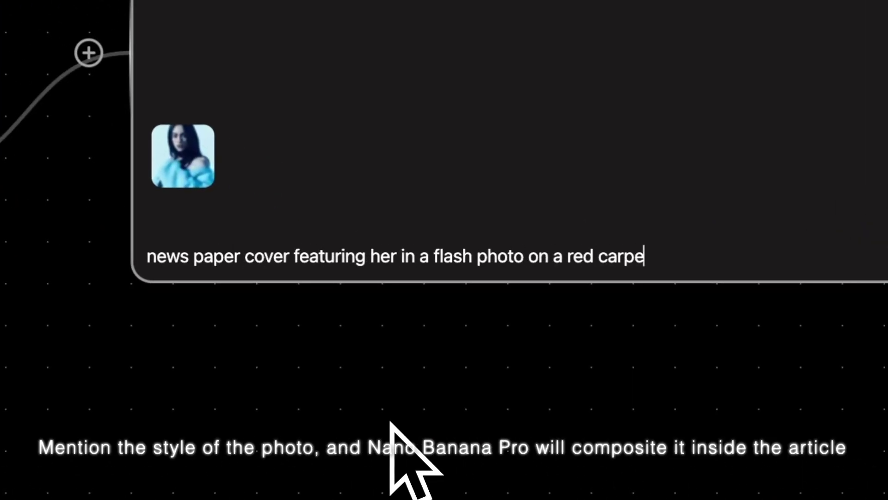
pyautogui.write('t')
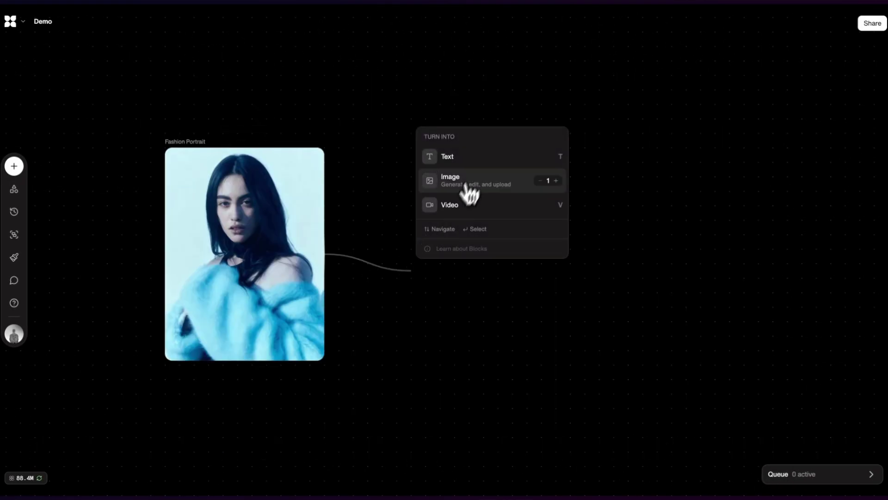
# Step: Turn the fashion portrait into a new image block with a 16:9 aspect ratio
pyautogui.click(469, 188)
pyautogui.click(460, 166)
pyautogui.click(462, 289)
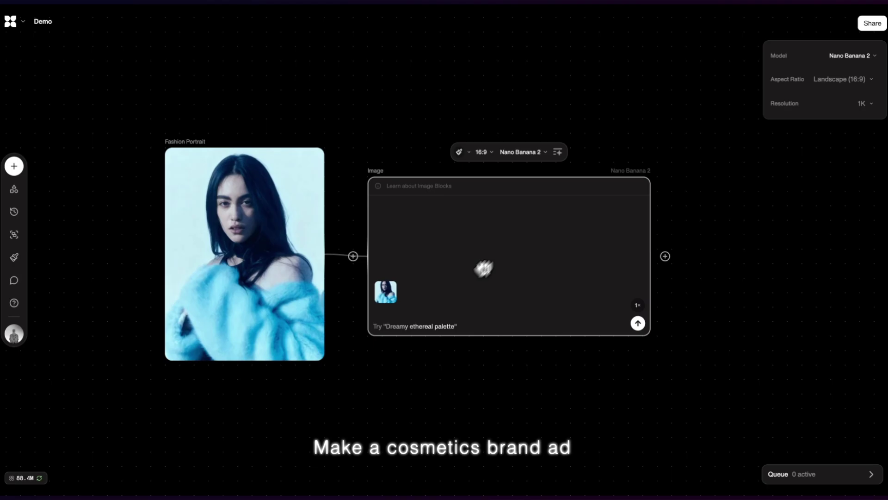
# Step: Generate a "cosmetics ad featuring her wearing white tank top holding lip stick in hand, close up on face and product"
pyautogui.write('cosmetics ad featuring her wearing white tank top holding liip')
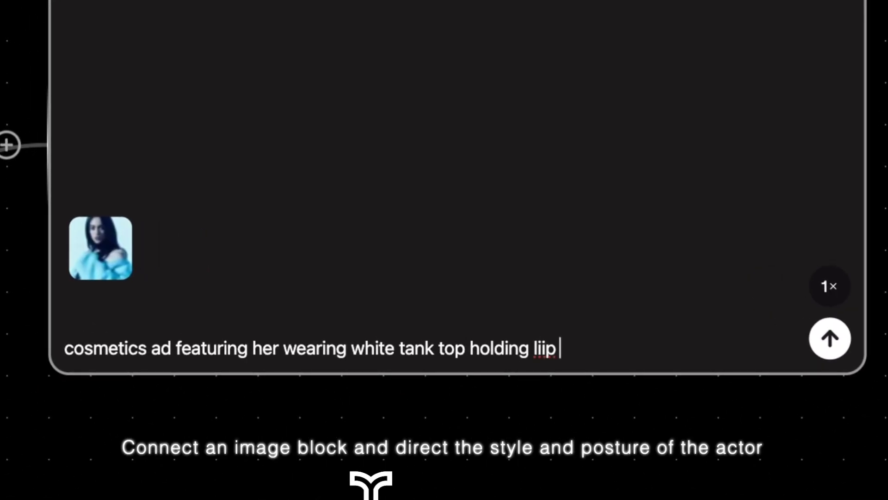
pyautogui.write(' stick in hand, close up on face and product')
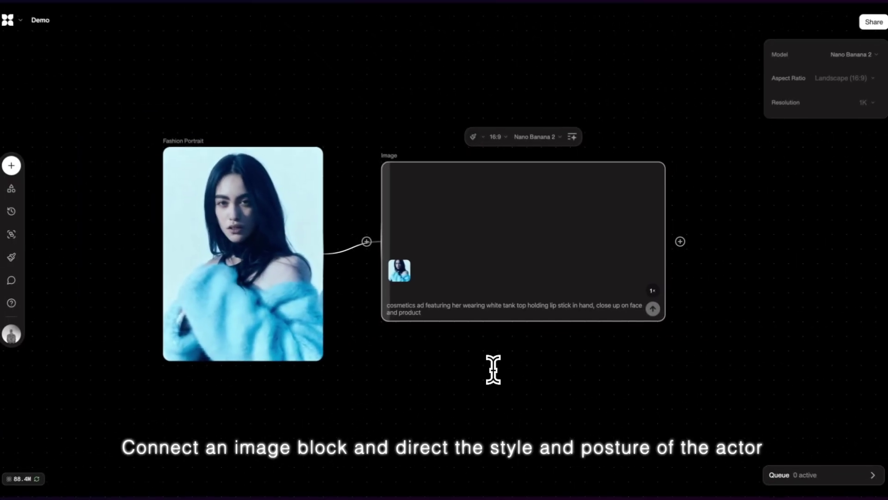
pyautogui.press('Return')
pyautogui.click(521, 355)
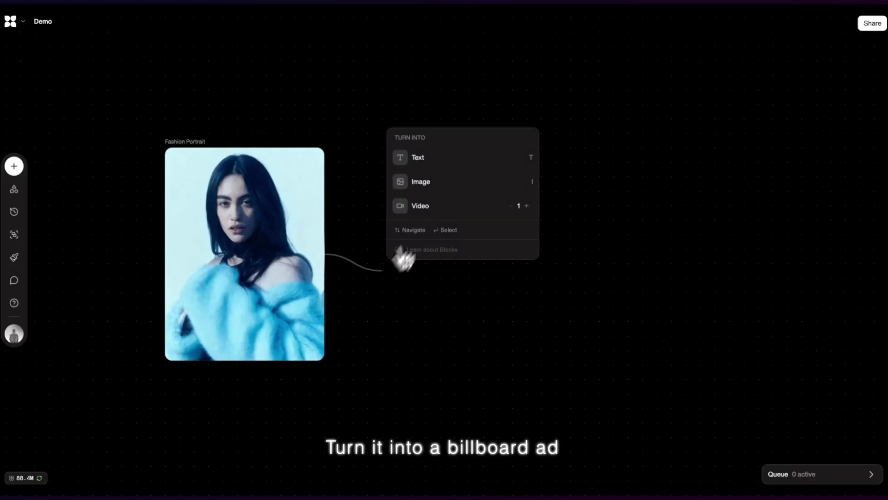
# Step: Add a 16:9 image block connected to the fashion portrait for the billboard ad
pyautogui.click(441, 180)
pyautogui.click(443, 171)
pyautogui.click(456, 287)
pyautogui.click(434, 394)
# Step: Enter the prompt "her wearing the same fur coat on a billboard fashion brand ad on the streets of Lower Manhattan, day time, cars and pedestrians passing by"
pyautogui.write('her wearing the same fur coat on a billboard fashion')
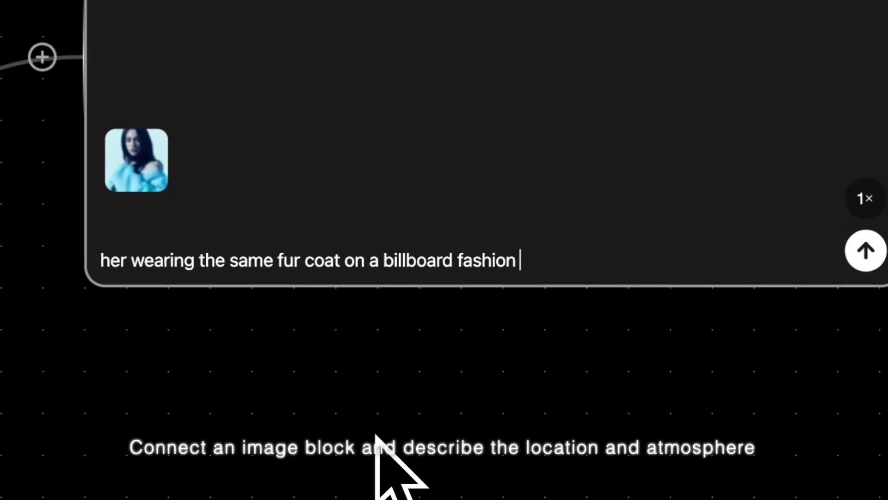
pyautogui.write(' brand ad on the streets of Lower Manhattan, day ')
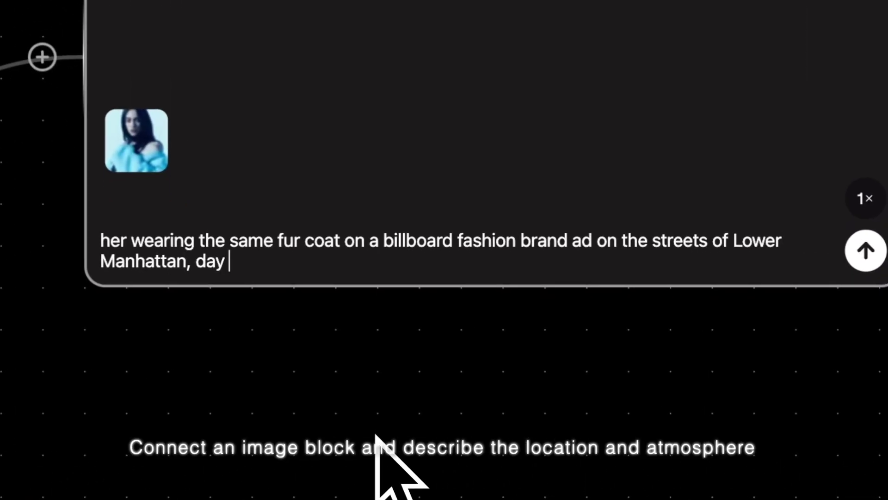
pyautogui.write('time, cars and pedestrians passing by')
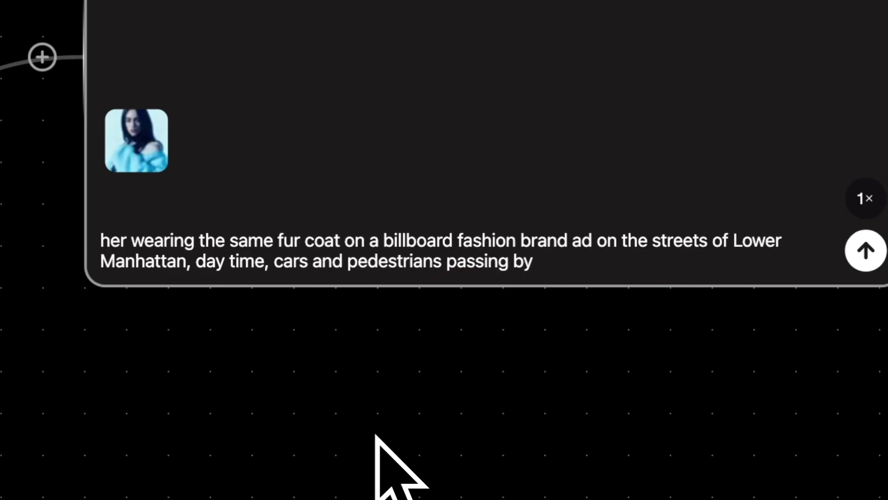
# Step: Set the billboard block to two generations and run it
pyautogui.moveTo(866, 198)
pyautogui.click(865, 162)
pyautogui.click(865, 250)
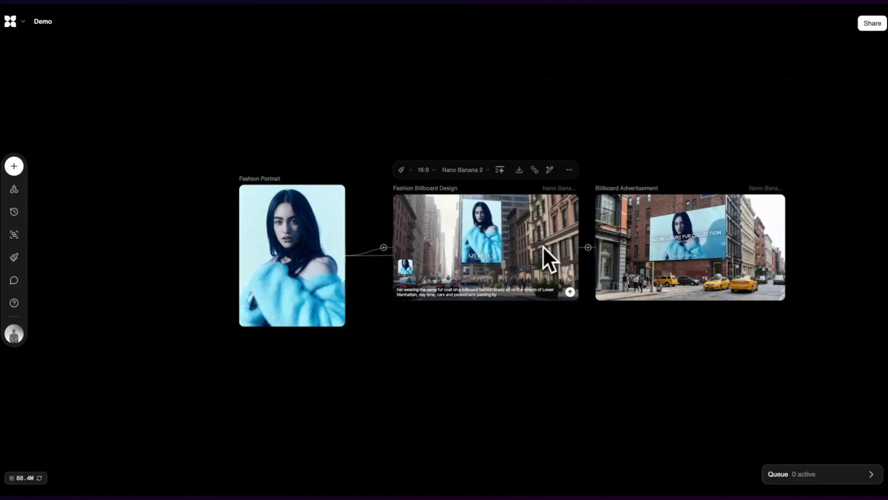
# Step: View the two generated billboard images enlarged, one after the other
pyautogui.doubleClick(543, 246)
pyautogui.press('Escape')
pyautogui.doubleClick(722, 221)
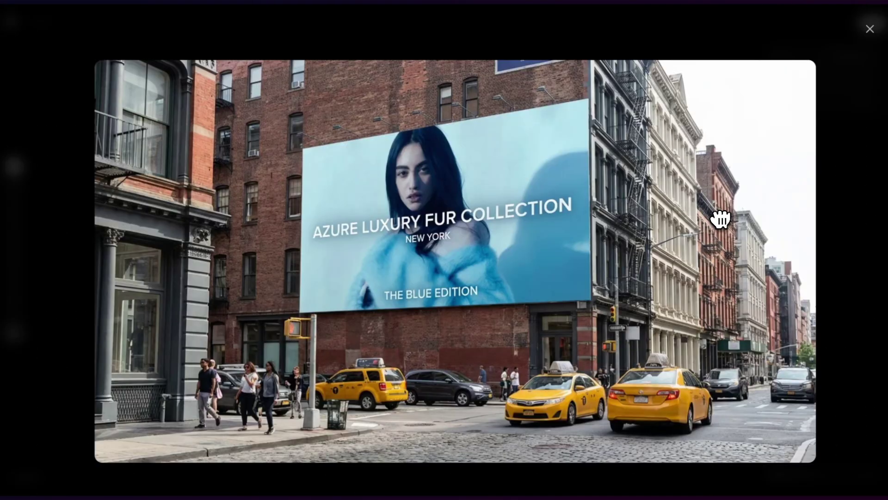
pyautogui.press('Escape')
pyautogui.click(644, 331)
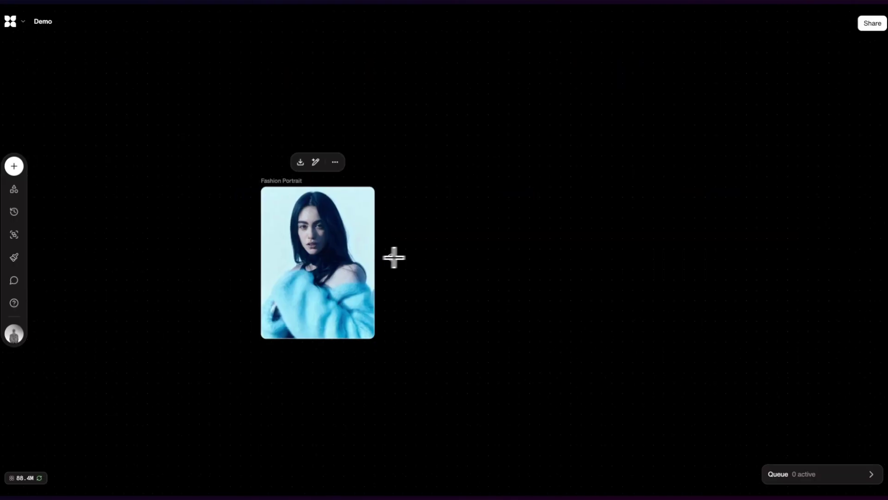
# Step: Connect a new image block to the fashion portrait and enter the prompt "show a different angle"
pyautogui.moveTo(393, 258); pyautogui.dragTo(490, 193)
pyautogui.click(490, 193)
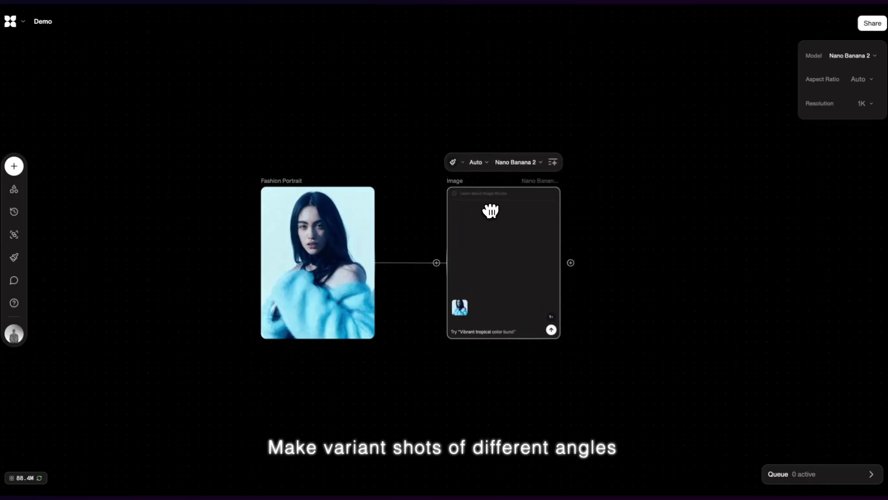
pyautogui.write('show a different a')
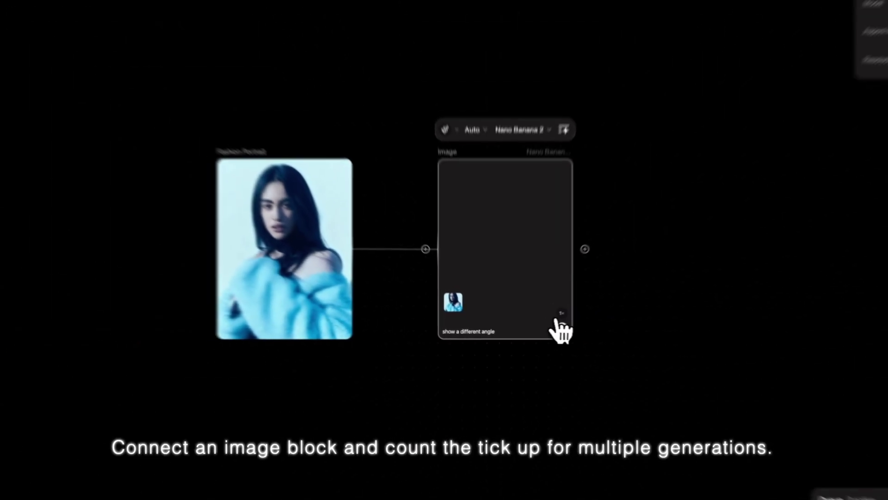
# Step: Set the different-angle block to four generations and run it
pyautogui.click(658, 255)
pyautogui.click(658, 254)
pyautogui.click(658, 254)
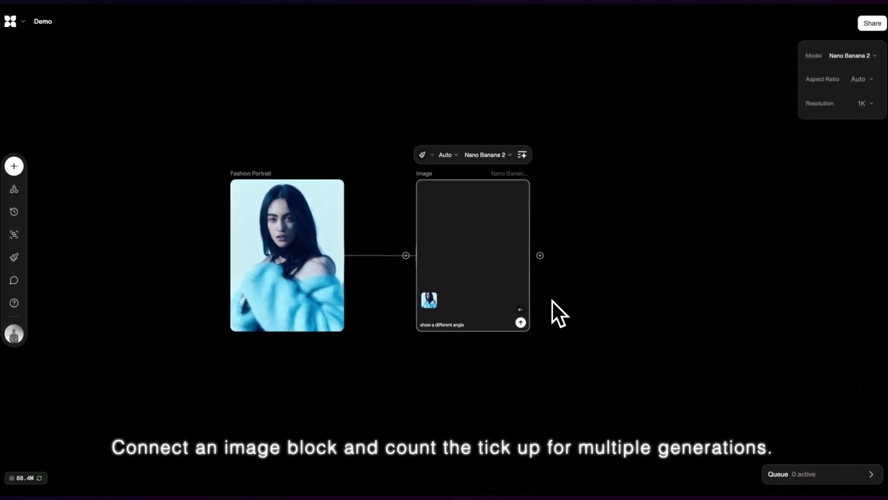
pyautogui.click(668, 248)
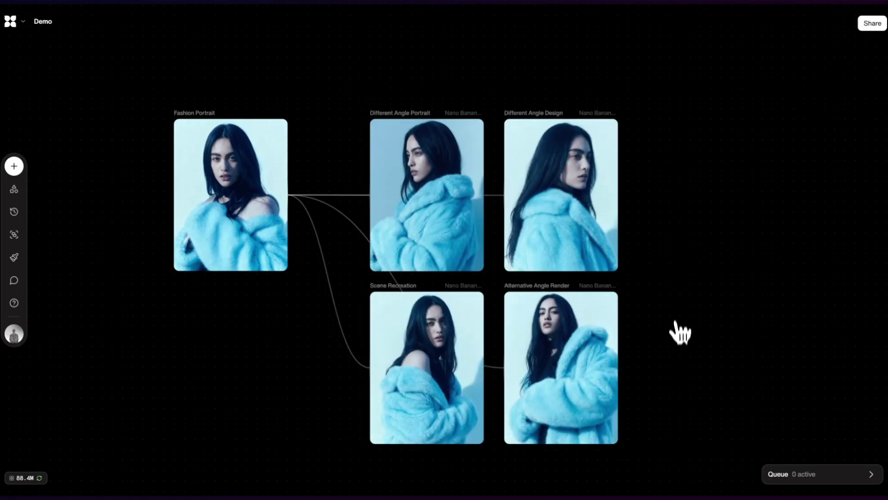
# Step: Examine the four different-angle portraits one by one at enlarged size
pyautogui.moveTo(671, 213); pyautogui.dragTo(454, 346)
pyautogui.click(680, 220)
pyautogui.doubleClick(440, 214)
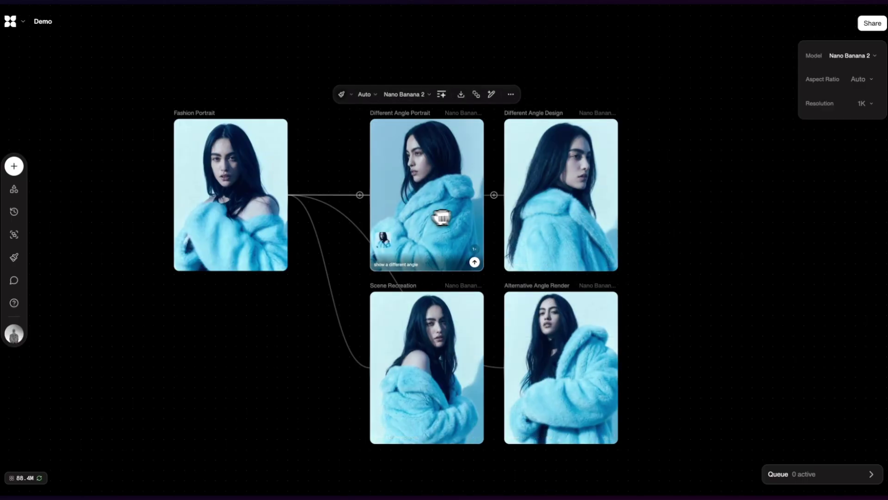
pyautogui.click(548, 226)
pyautogui.click(590, 196)
pyautogui.doubleClick(590, 196)
pyautogui.click(667, 186)
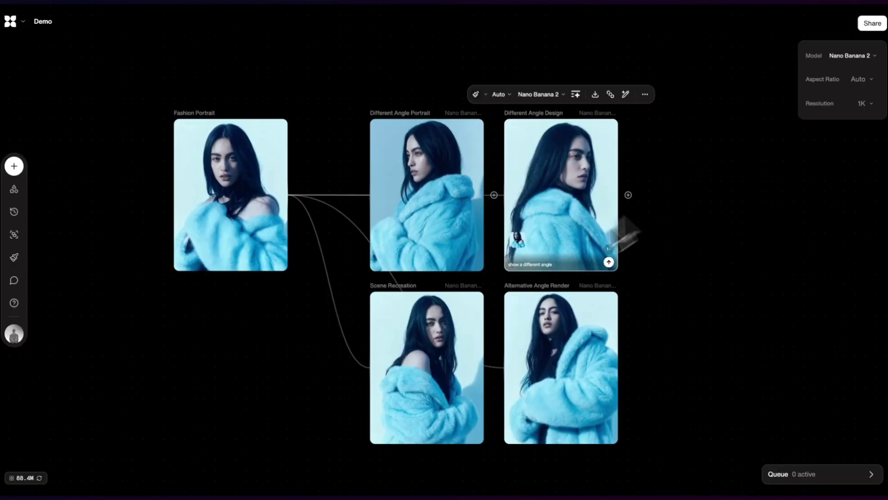
pyautogui.doubleClick(471, 326)
pyautogui.click(545, 306)
pyautogui.doubleClick(580, 338)
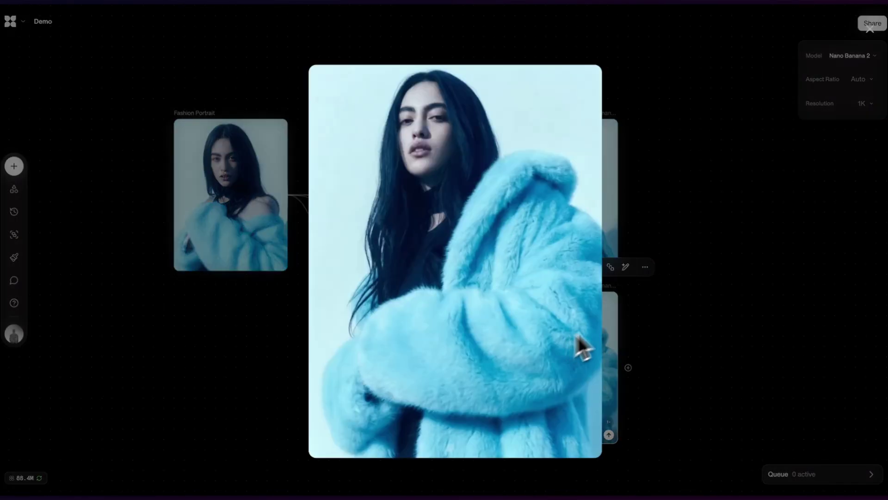
pyautogui.click(684, 281)
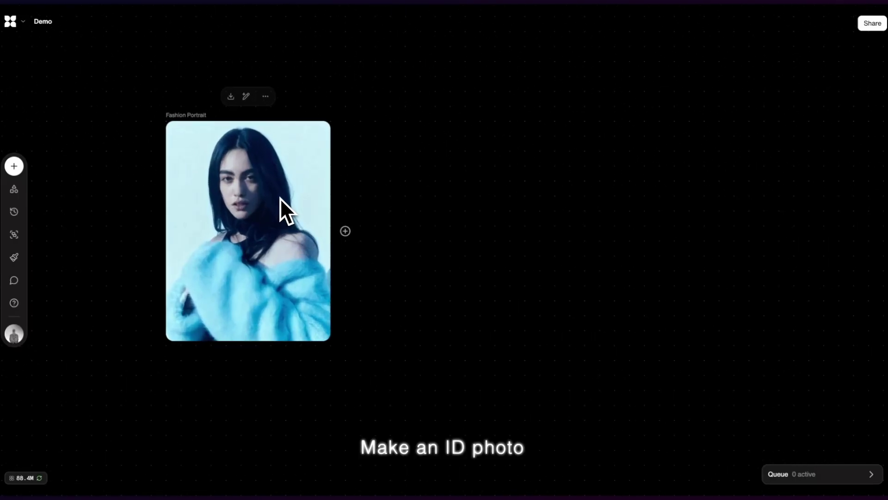
# Step: Connect an image block to the portrait and enter the prompt "make an id photo of her wearing black leather jacket and white shirt, straight rigid posture"
pyautogui.moveTo(345, 230); pyautogui.dragTo(397, 238)
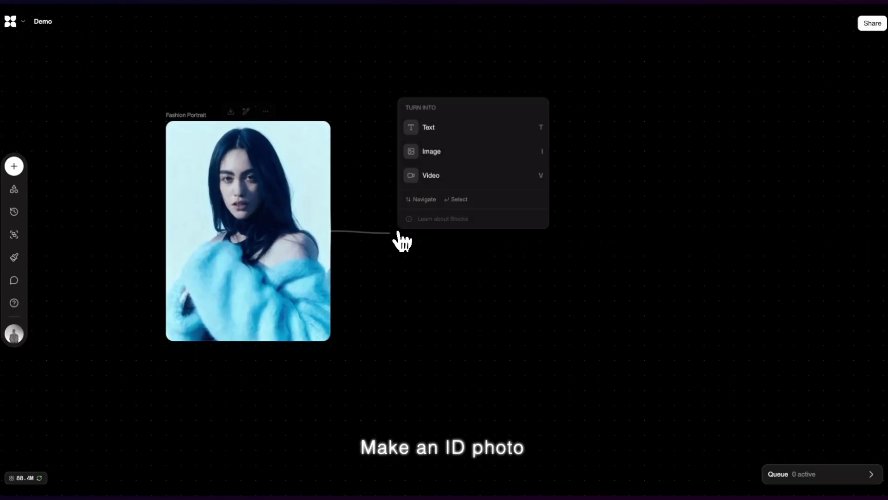
pyautogui.click(432, 151)
pyautogui.click(433, 331)
pyautogui.write('make an id photo of her wera')
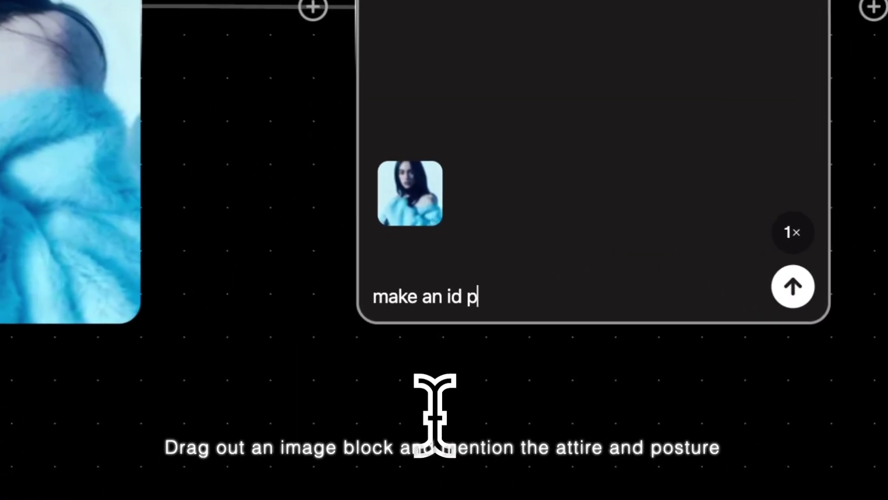
pyautogui.write('ing black leather jacket a')
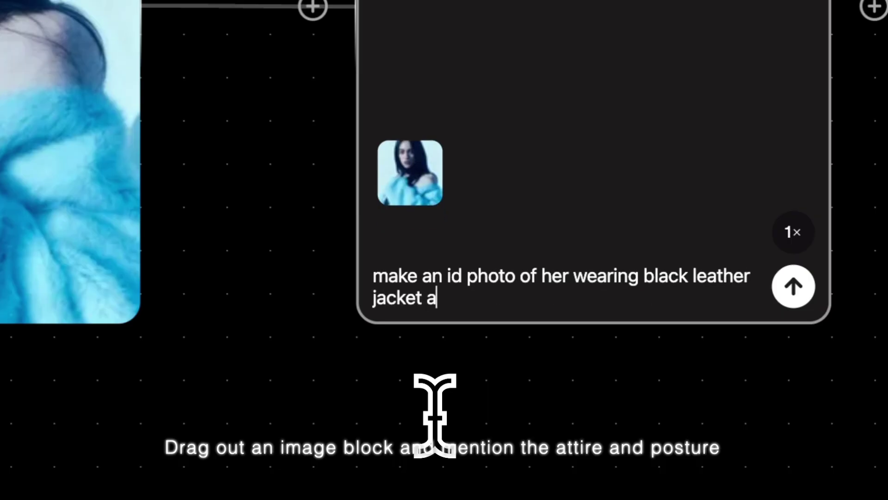
pyautogui.press('BackSpace')
pyautogui.press('BackSpace')
pyautogui.press('BackSpace')
pyautogui.press('BackSpace')
pyautogui.write('ight rigid posture')
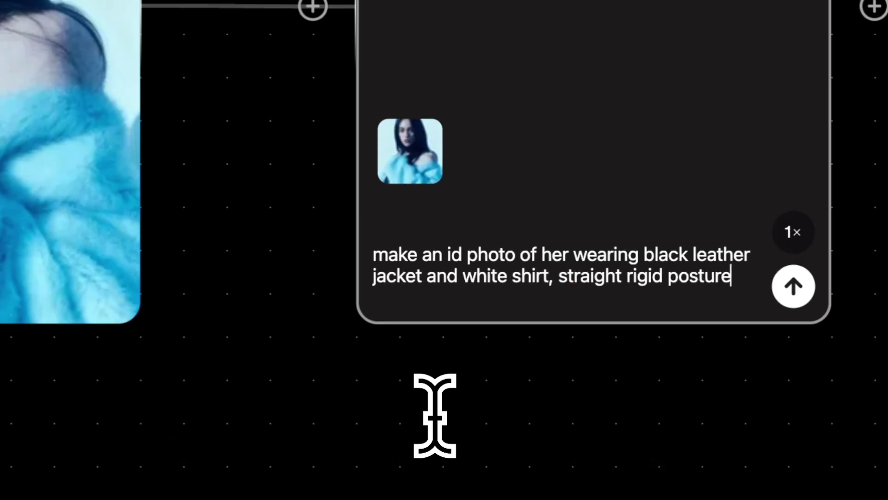
# Step: Run the ID photo block and view the generated image enlarged
pyautogui.press('Return')
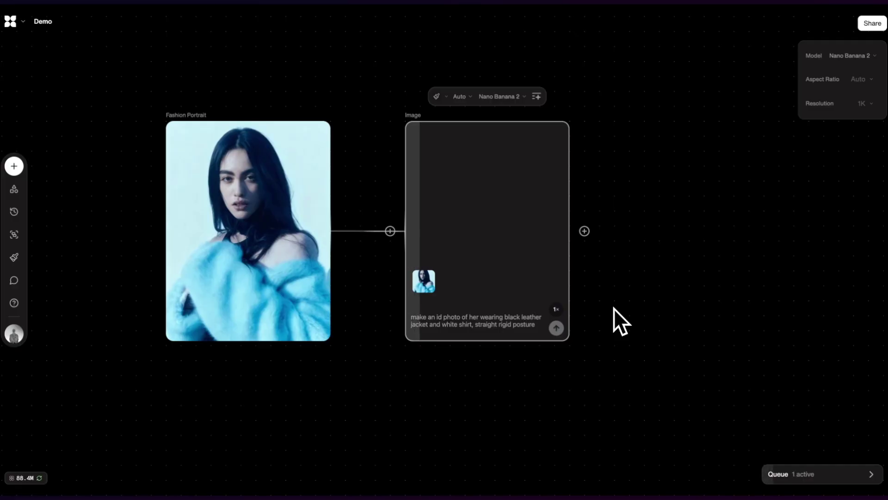
pyautogui.doubleClick(550, 251)
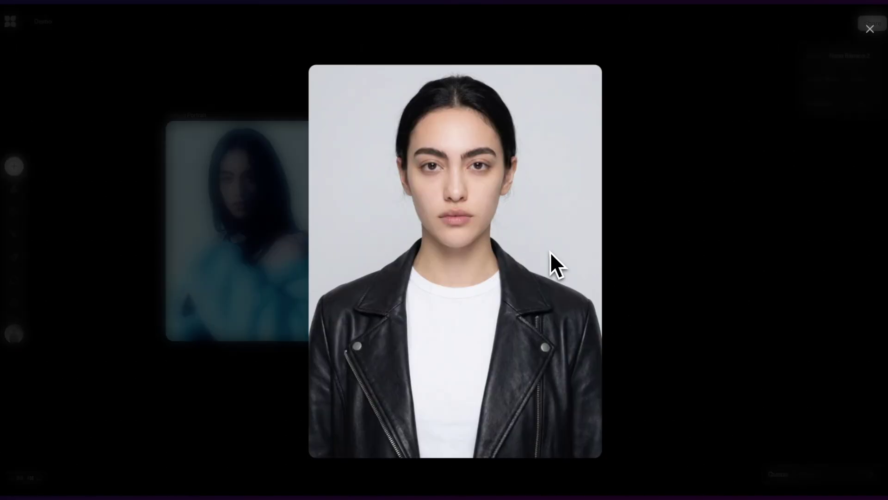
pyautogui.click(634, 243)
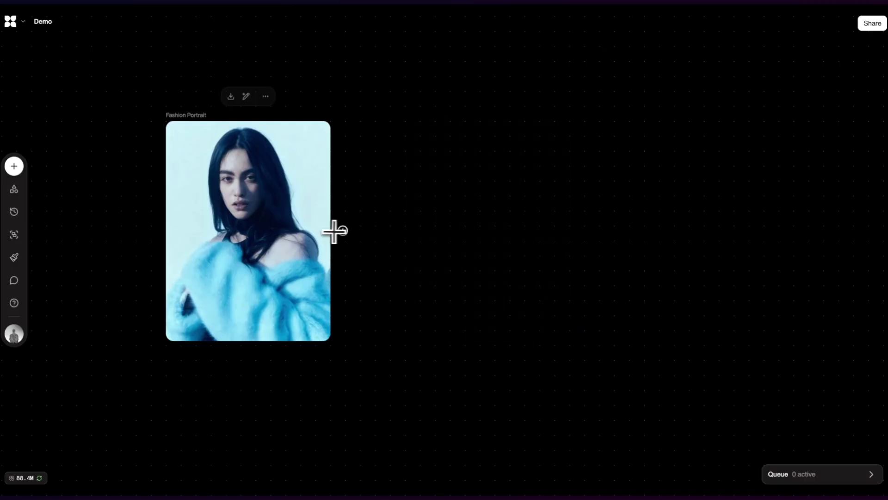
# Step: Connect an image block to the portrait and run it with prompt "black and white low quality mugshot of her with dark circles and messy hair"
pyautogui.moveTo(333, 230); pyautogui.dragTo(386, 229)
pyautogui.click(428, 151)
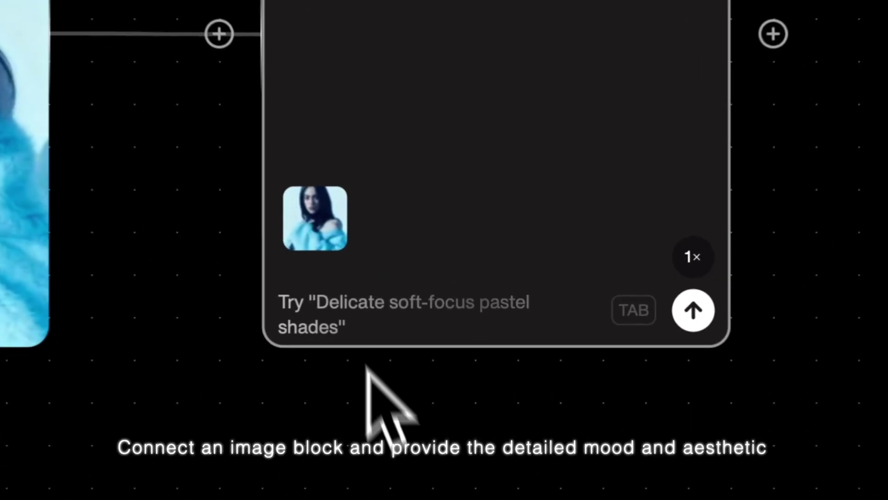
pyautogui.write('black and white low quality mugshot of her with dark s')
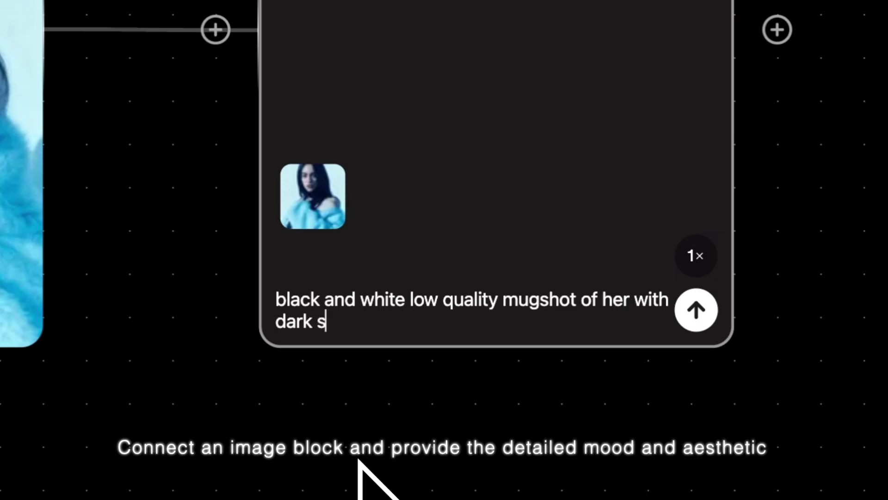
pyautogui.write('ircles and messy hair')
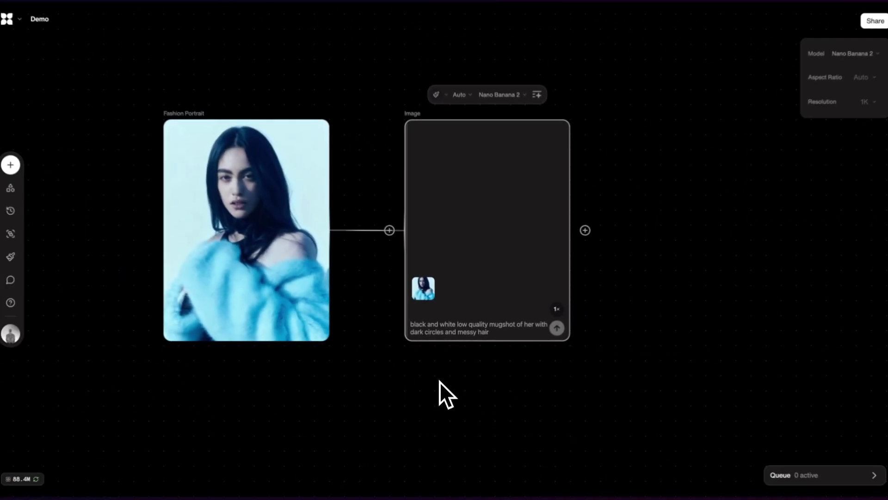
pyautogui.press('Return')
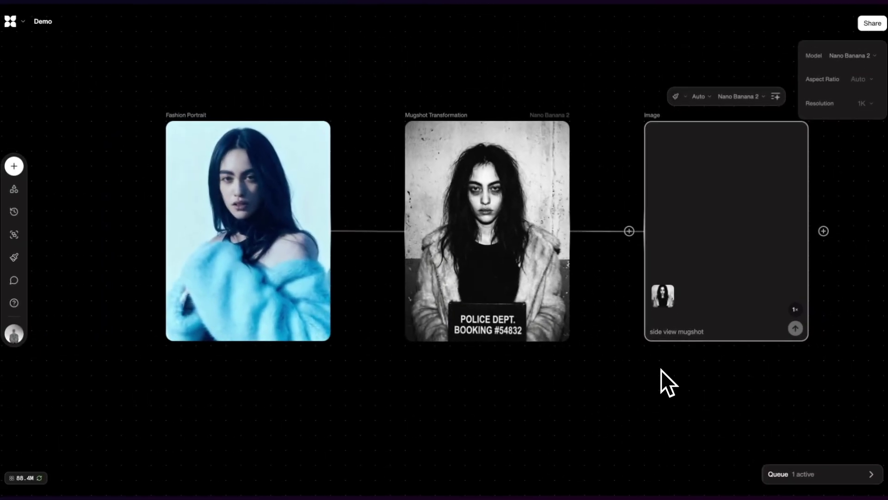
# Step: View the generated side view mugshot at enlarged size and return to the canvas
pyautogui.hscroll(1, 662, 370)
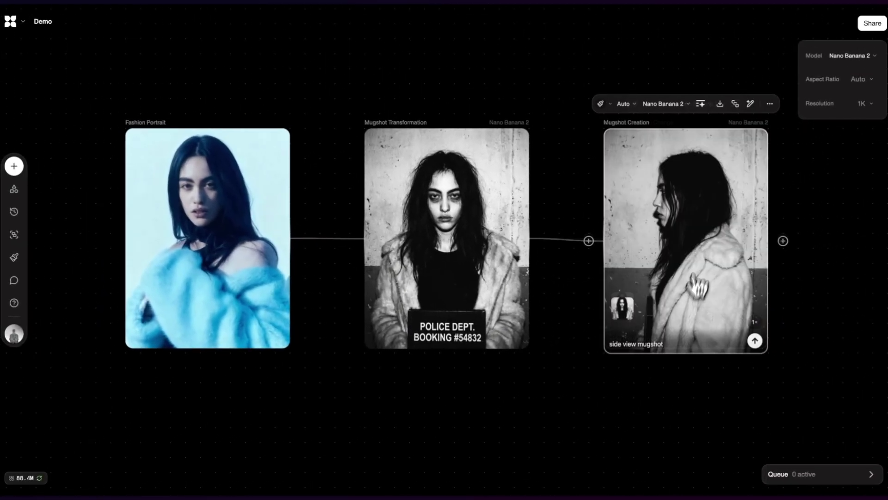
pyautogui.doubleClick(745, 266)
pyautogui.click(756, 267)
pyautogui.moveTo(479, 385); pyautogui.dragTo(639, 331)
pyautogui.click(597, 445)
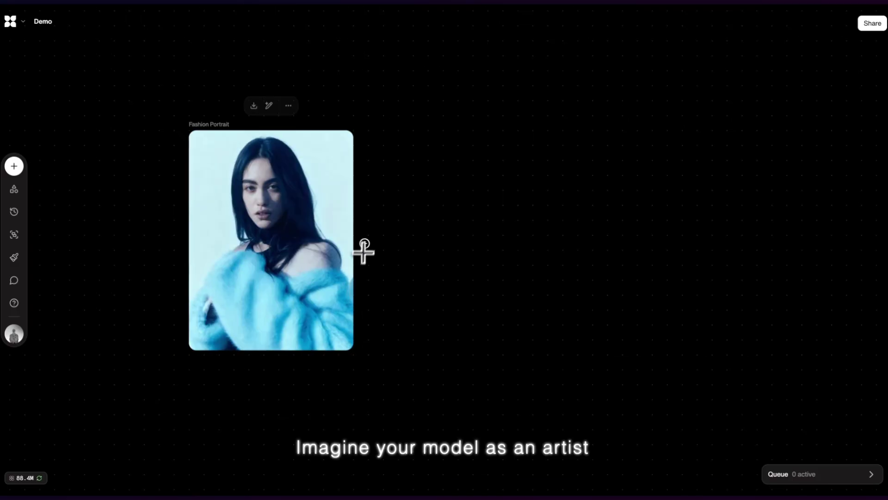
# Step: Connect a new image block to the fashion portrait and enter a prompt to imagine her as an installation artist
pyautogui.moveTo(363, 250); pyautogui.dragTo(437, 240)
pyautogui.click(490, 171)
pyautogui.write('imagine h')
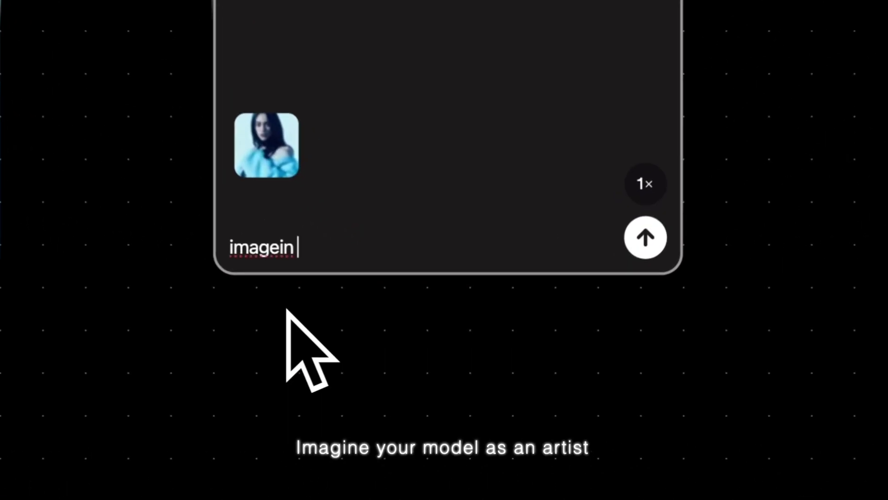
pyautogui.write('er as an installation artist, stan')
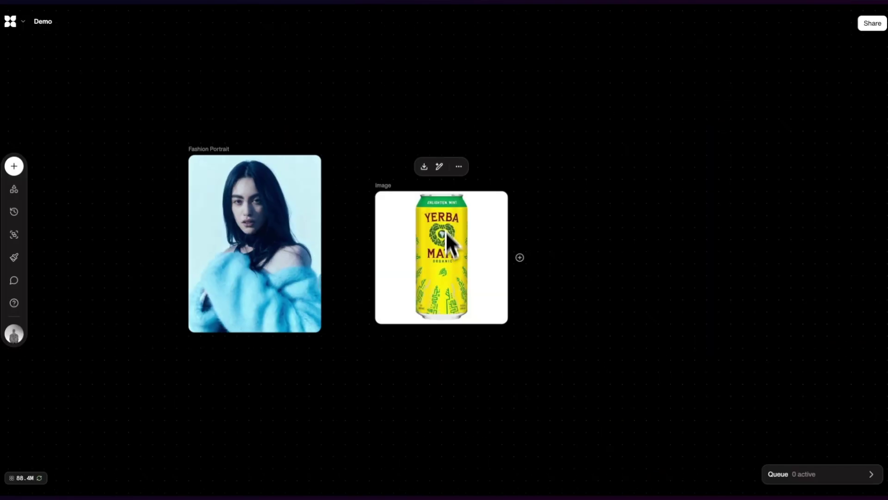
# Step: Move the Yerba Mate can image above the portrait's level and connect both images to one new image block
pyautogui.moveTo(448, 243); pyautogui.dragTo(444, 151)
pyautogui.moveTo(321, 242)
pyautogui.mouseDown()
pyautogui.moveTo(483, 250)
pyautogui.moveTo(476, 264)
pyautogui.mouseUp()
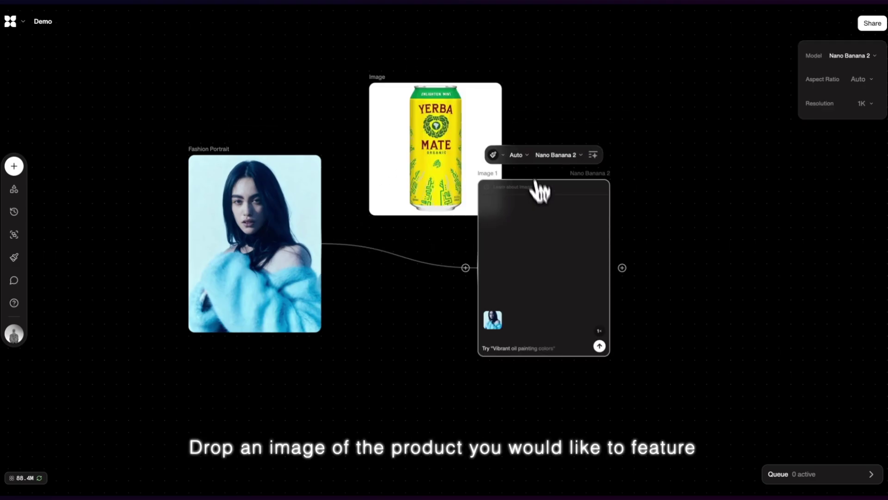
pyautogui.moveTo(535, 182); pyautogui.dragTo(620, 184)
pyautogui.moveTo(514, 151); pyautogui.dragTo(574, 250)
# Step: Run the prompt "her wearing pajamas holding Yerba Mate for making UGC on her living room couch, high angle facetime camera POV" and view the image enlarged
pyautogui.click(581, 319)
pyautogui.write('her ')
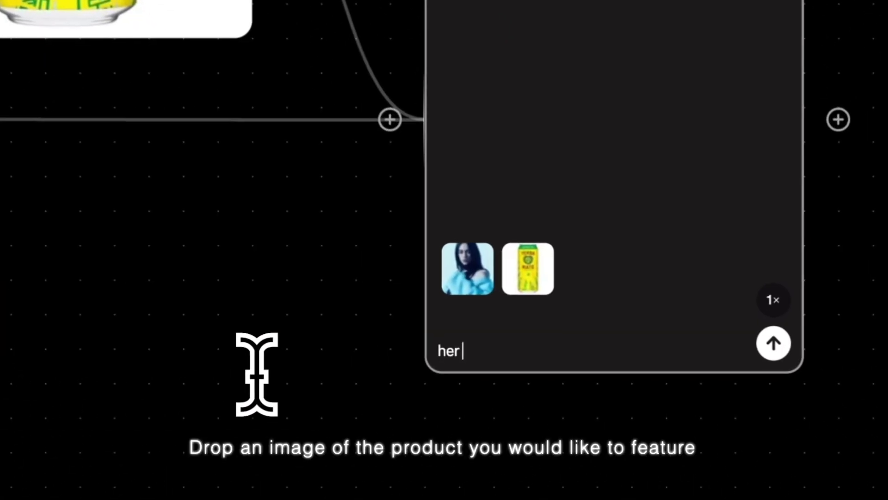
pyautogui.write('wearing pajamas holding Yerba Mate ')
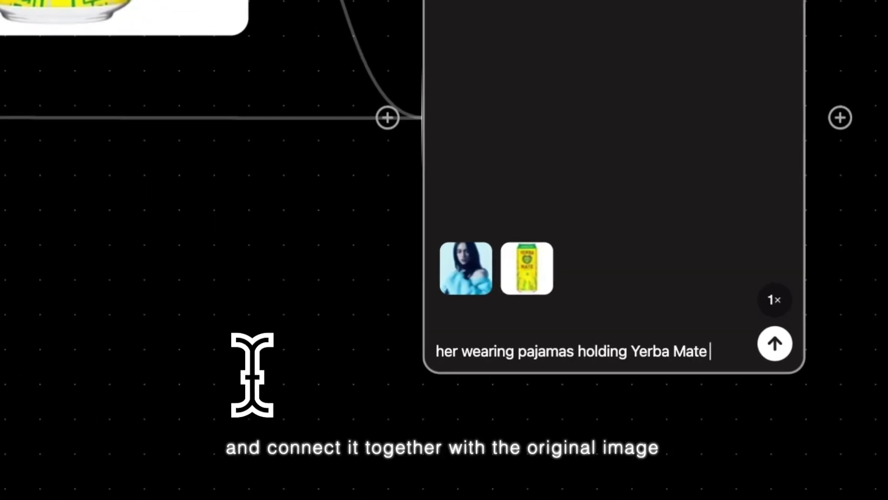
pyautogui.write('for making UGC on her living room couch')
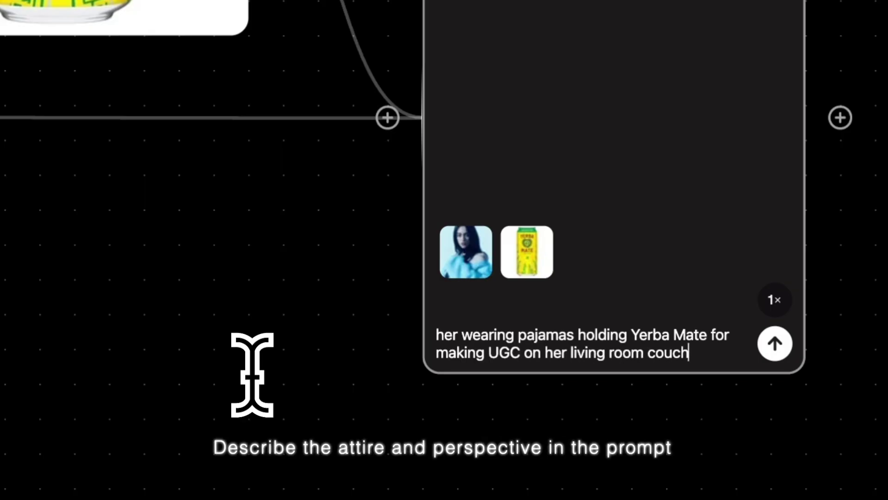
pyautogui.write(', high angle facetime camera POV')
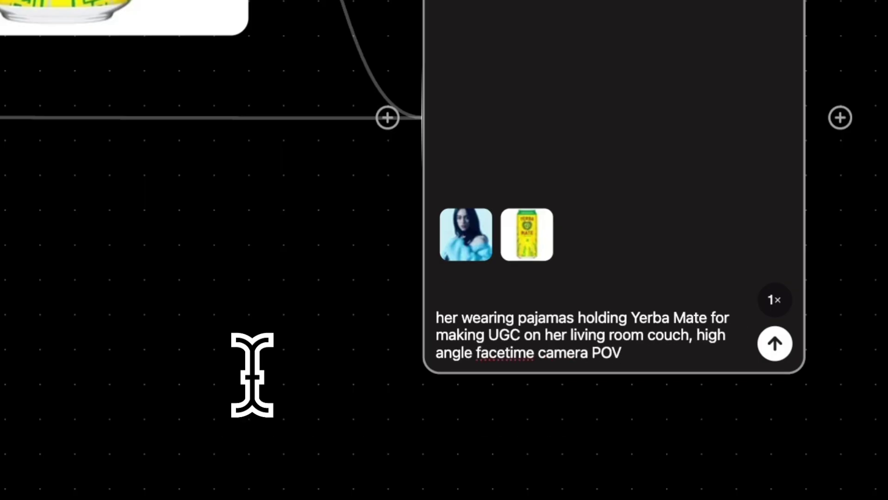
pyautogui.press('Return')
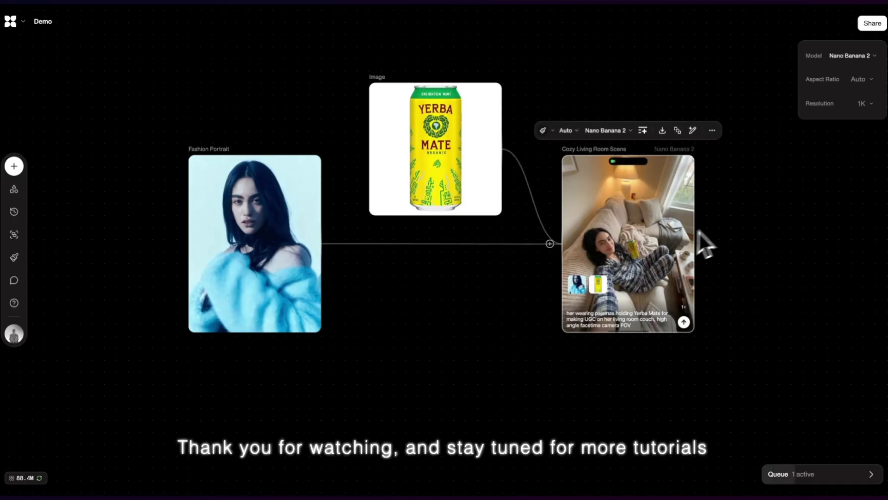
pyautogui.press('space')
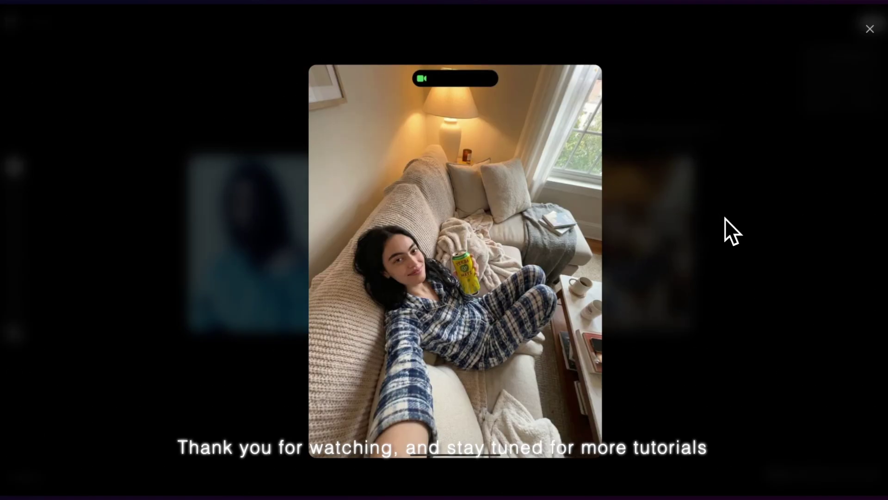